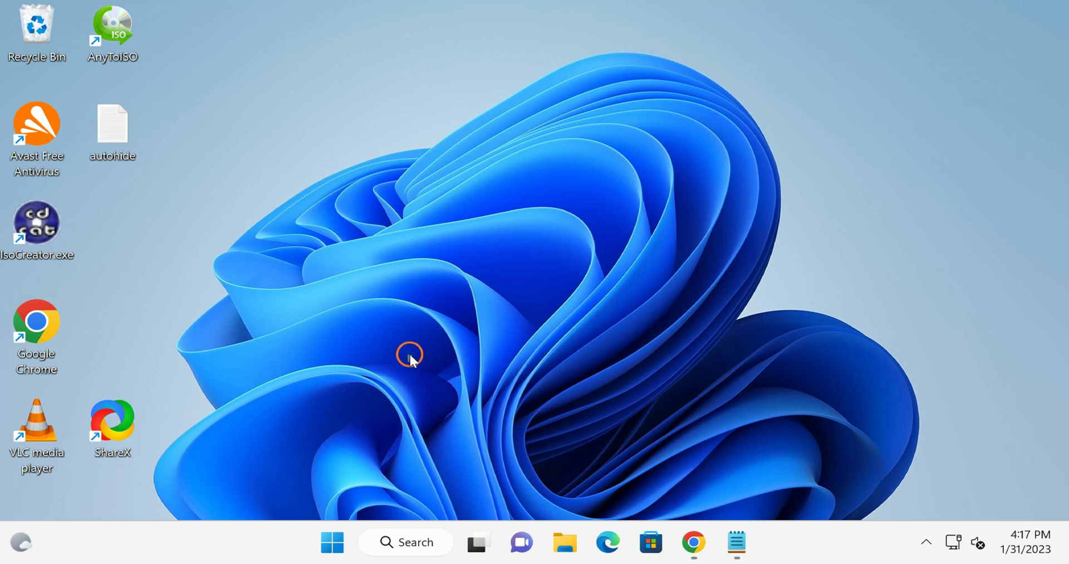
# - Create a new folder on the desktop and move the autohide file into it
pyautogui.rightClick(99, 133)
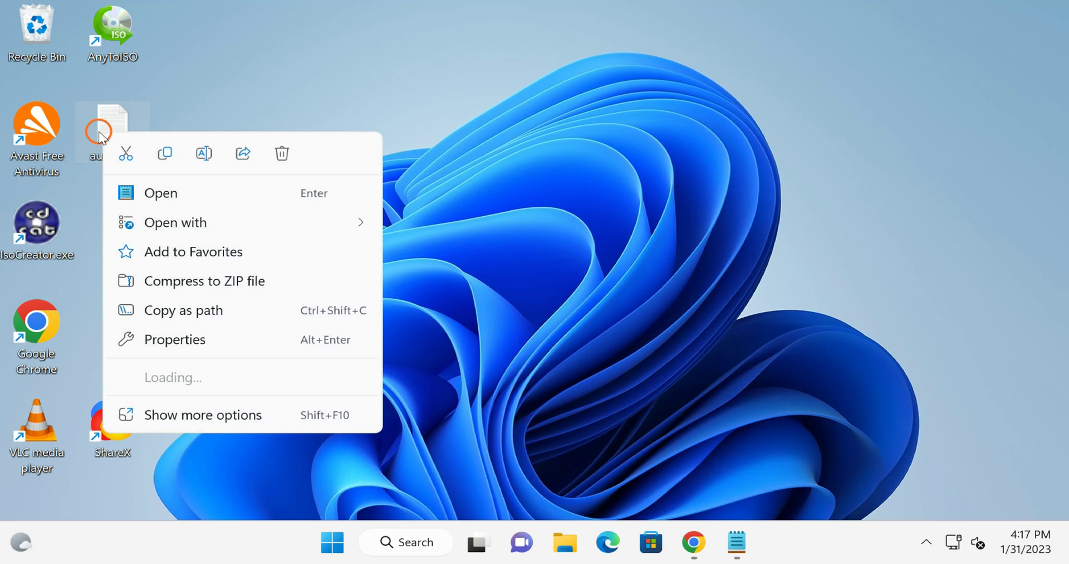
pyautogui.click(618, 296)
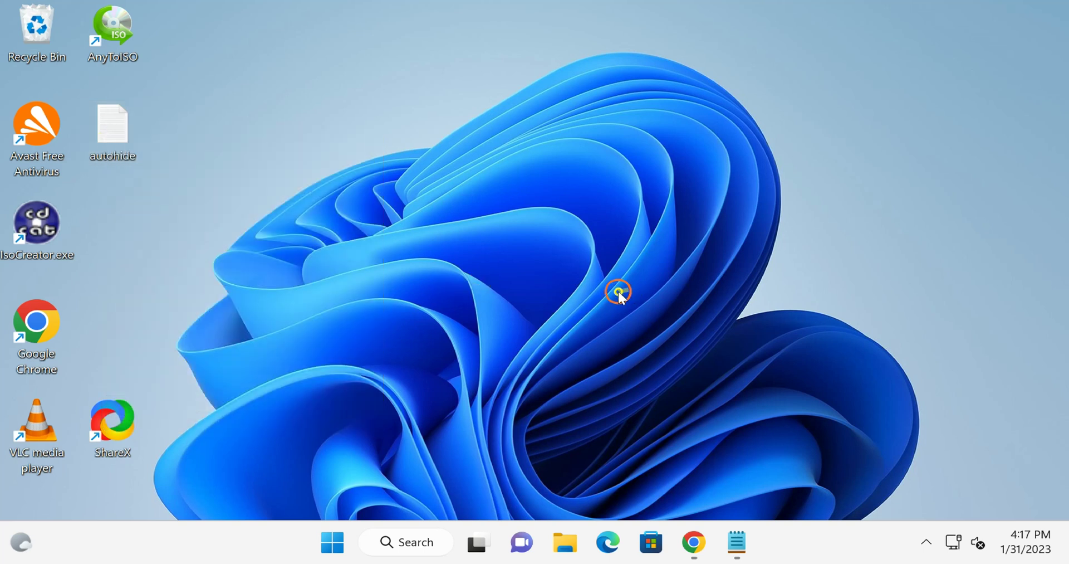
pyautogui.rightClick(467, 206)
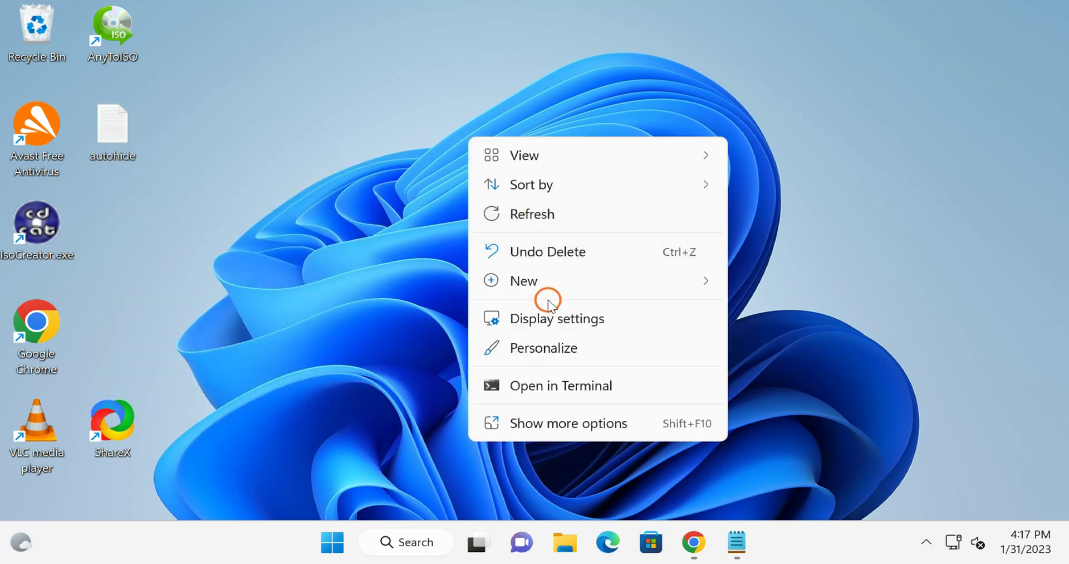
pyautogui.moveTo(558, 287)
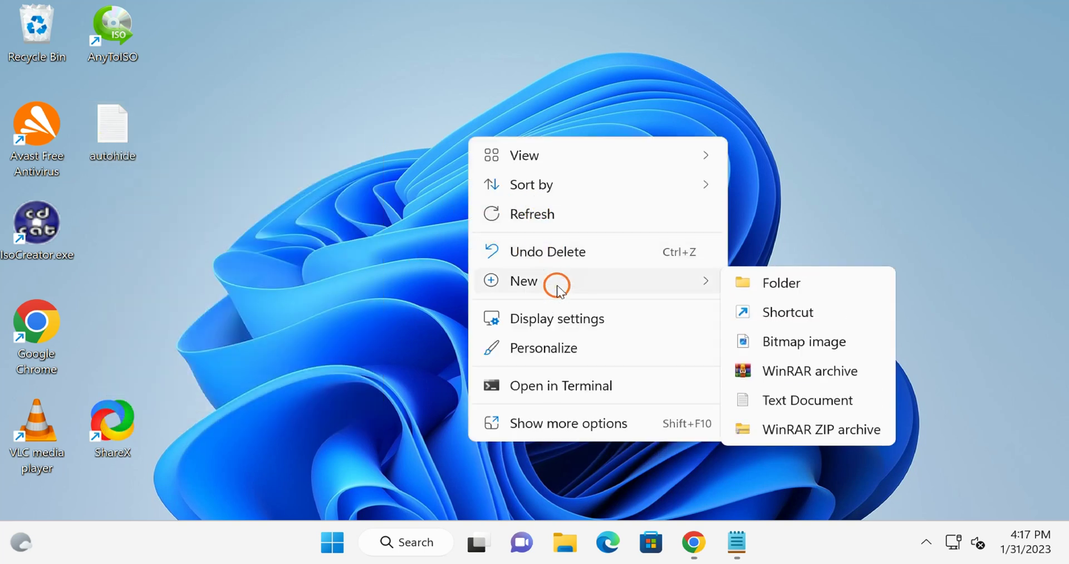
pyautogui.click(817, 282)
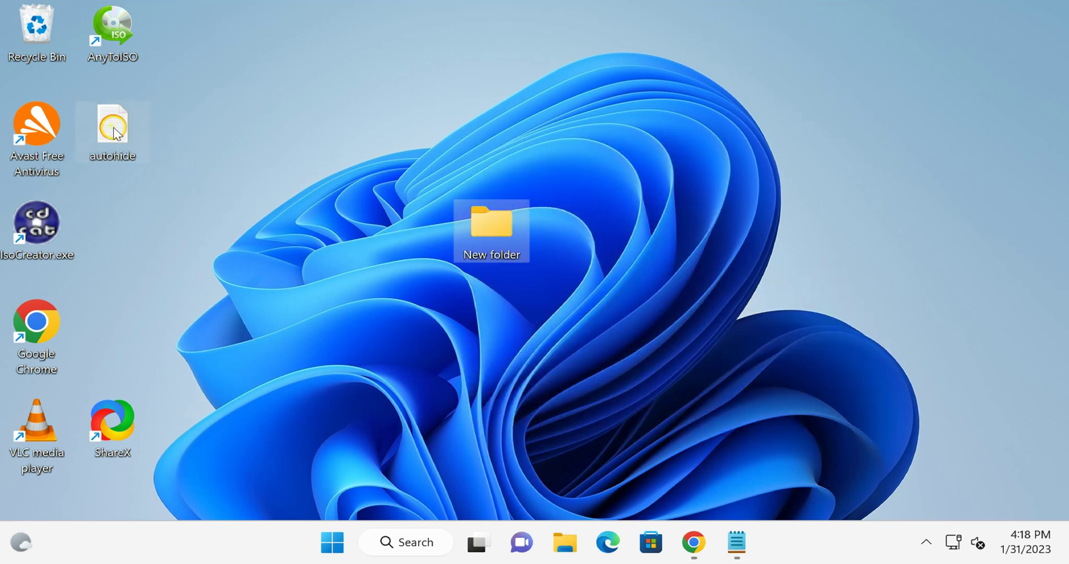
pyautogui.moveTo(116, 133); pyautogui.dragTo(486, 233)
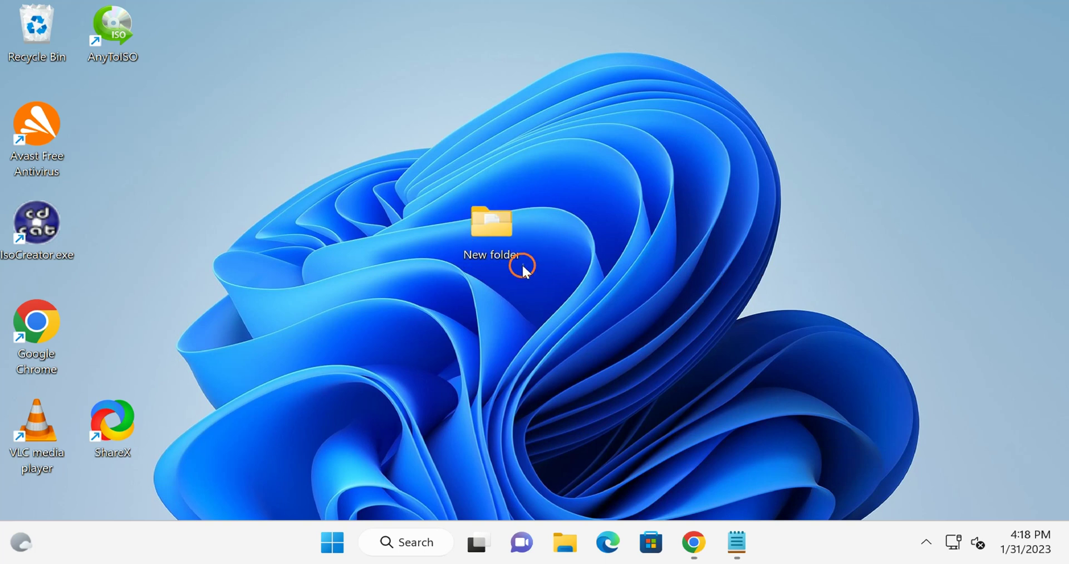
# - Compress the desktop folder New folder with WinRAR into New folder.rar, using RAR format and Normal compression
pyautogui.click(331, 542)
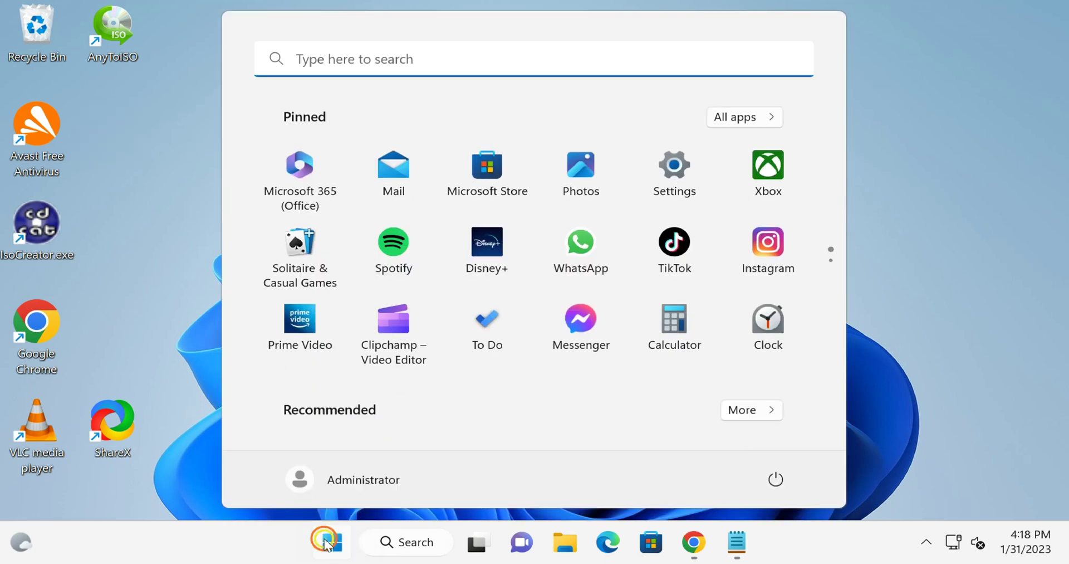
pyautogui.click(331, 542)
pyautogui.rightClick(494, 226)
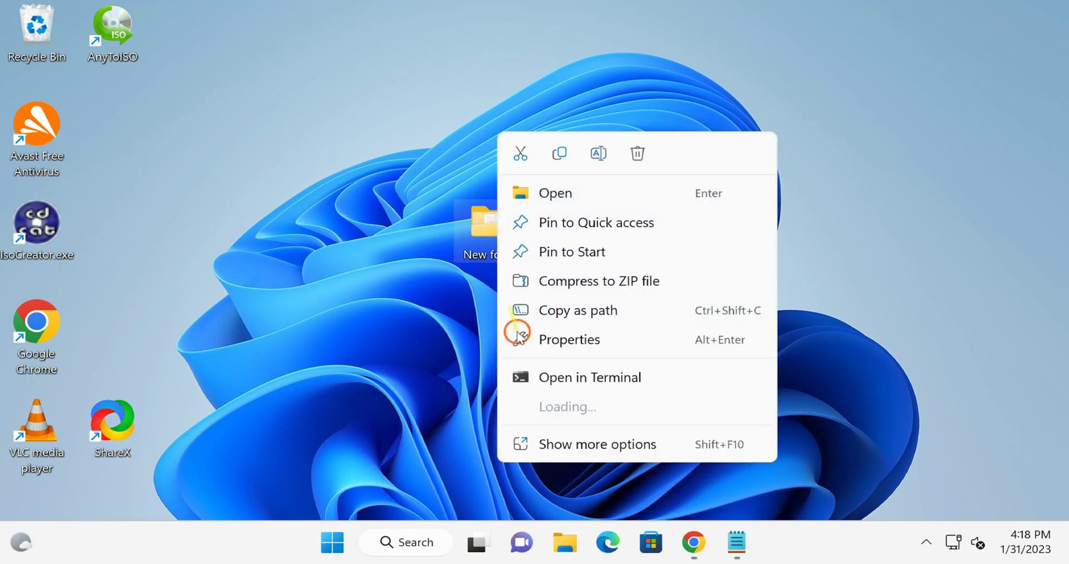
pyautogui.click(579, 441)
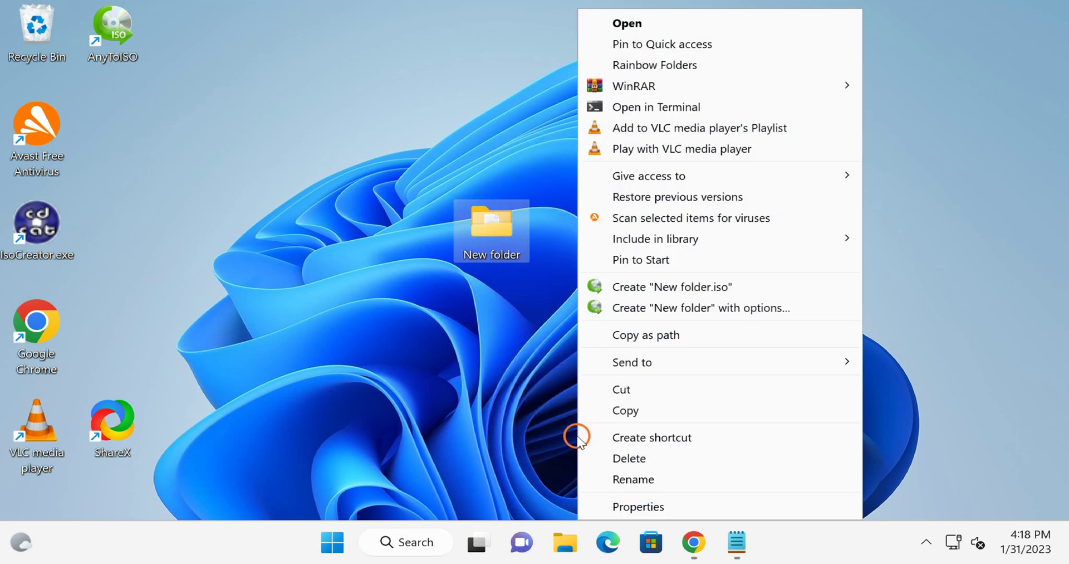
pyautogui.moveTo(714, 83)
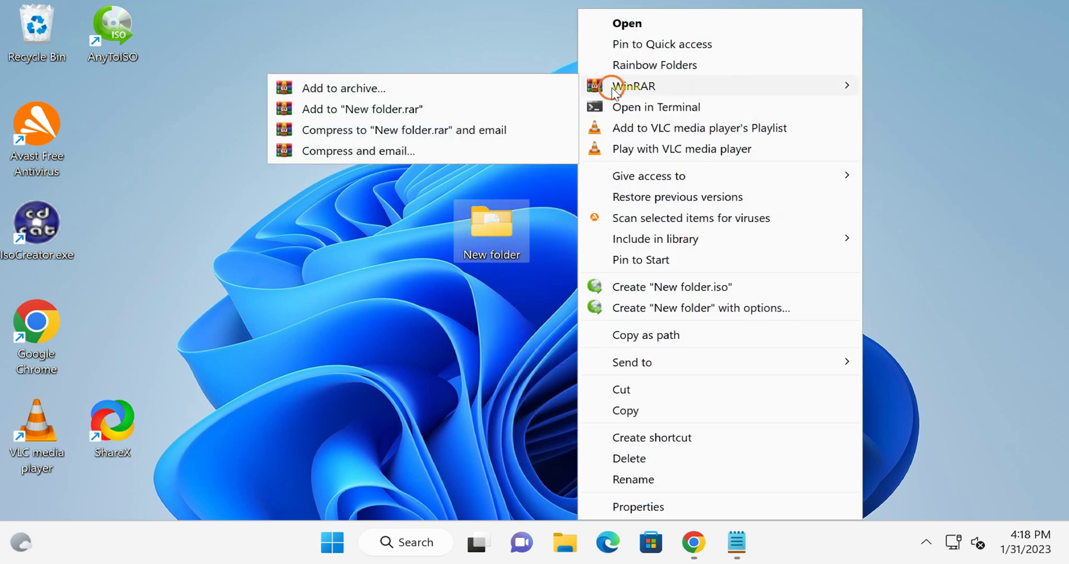
pyautogui.click(469, 88)
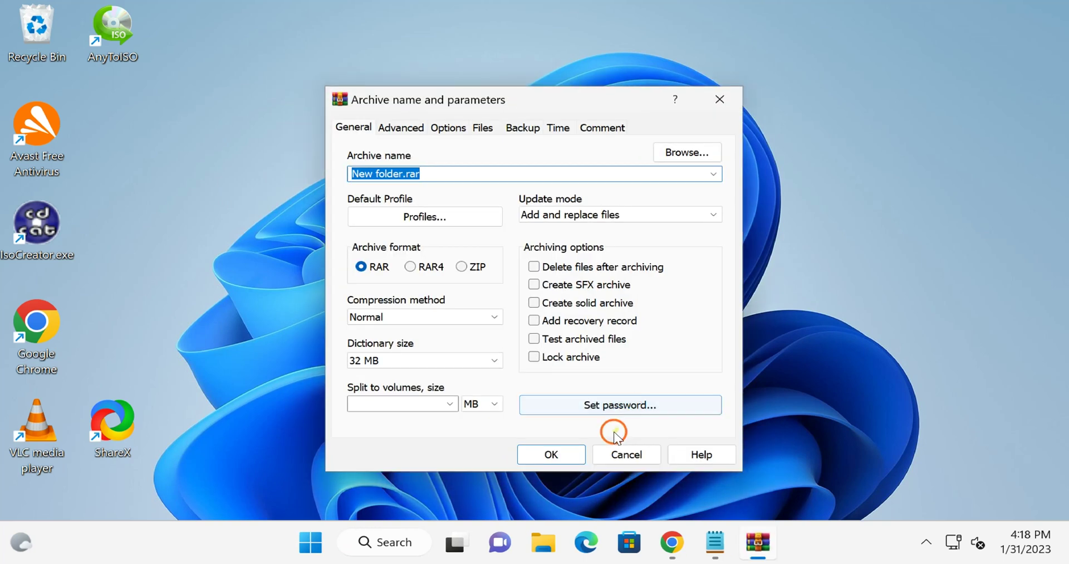
pyautogui.click(550, 455)
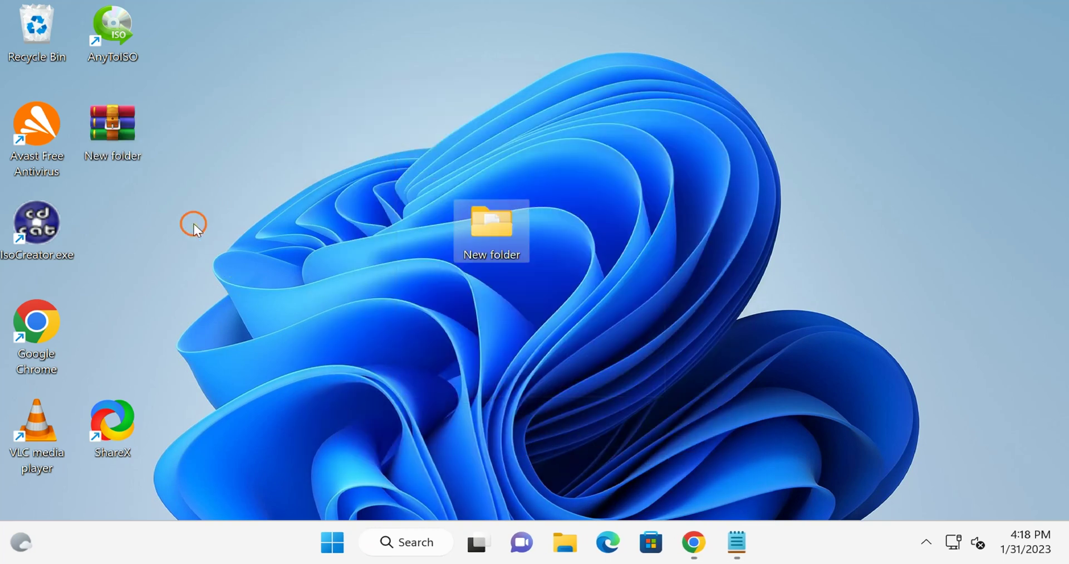
# - Move the New folder archive away from the desktop shortcuts and delete the original New folder
pyautogui.moveTo(118, 133); pyautogui.dragTo(293, 117)
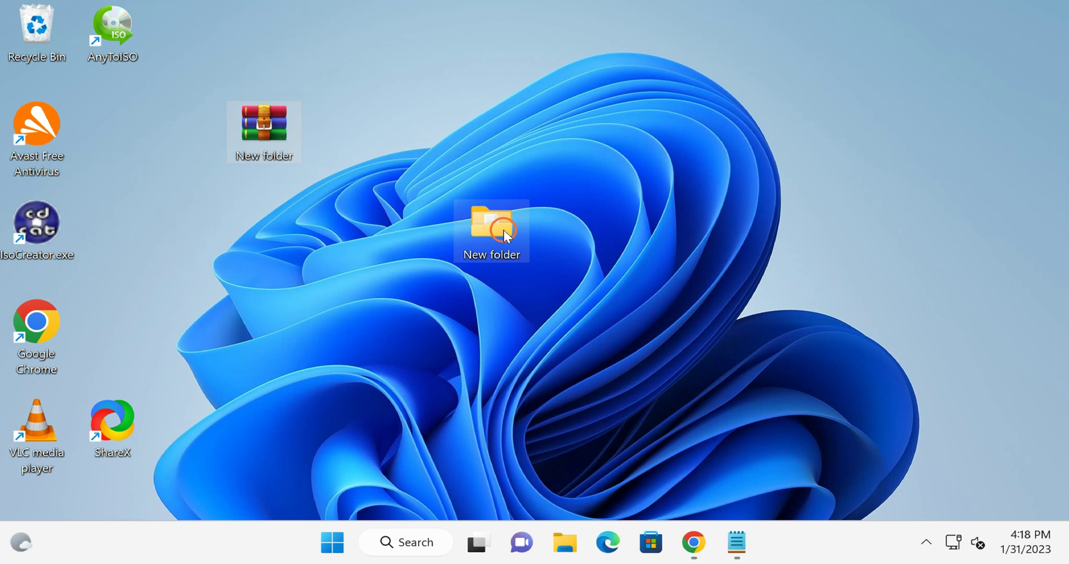
pyautogui.rightClick(503, 226)
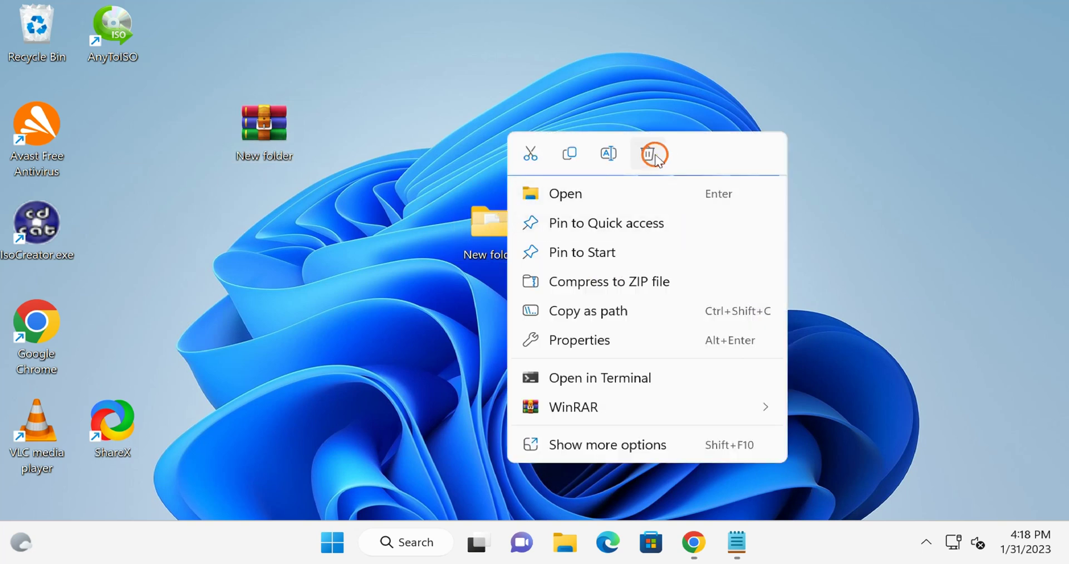
pyautogui.click(652, 155)
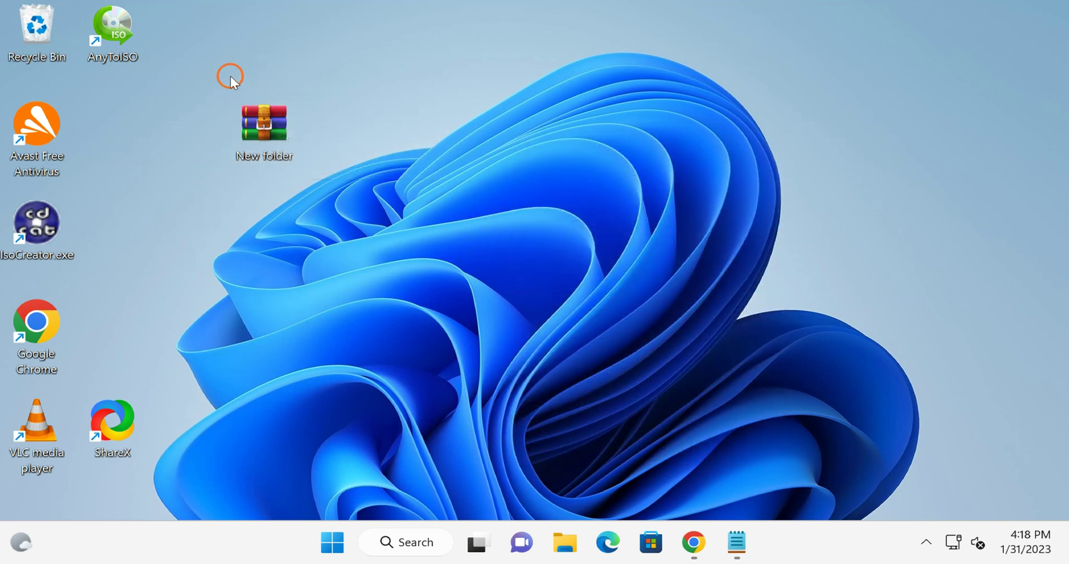
pyautogui.moveTo(213, 132); pyautogui.dragTo(363, 215)
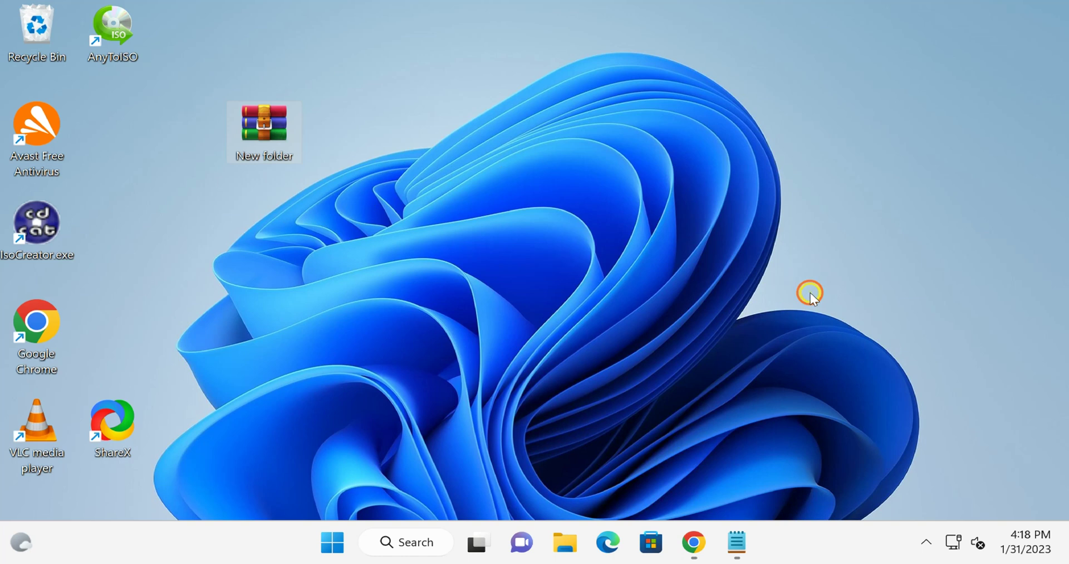
pyautogui.click(809, 292)
# - Switch to Chrome and download the Windows version of AnyToISO from crystalidea.com
pyautogui.click(693, 541)
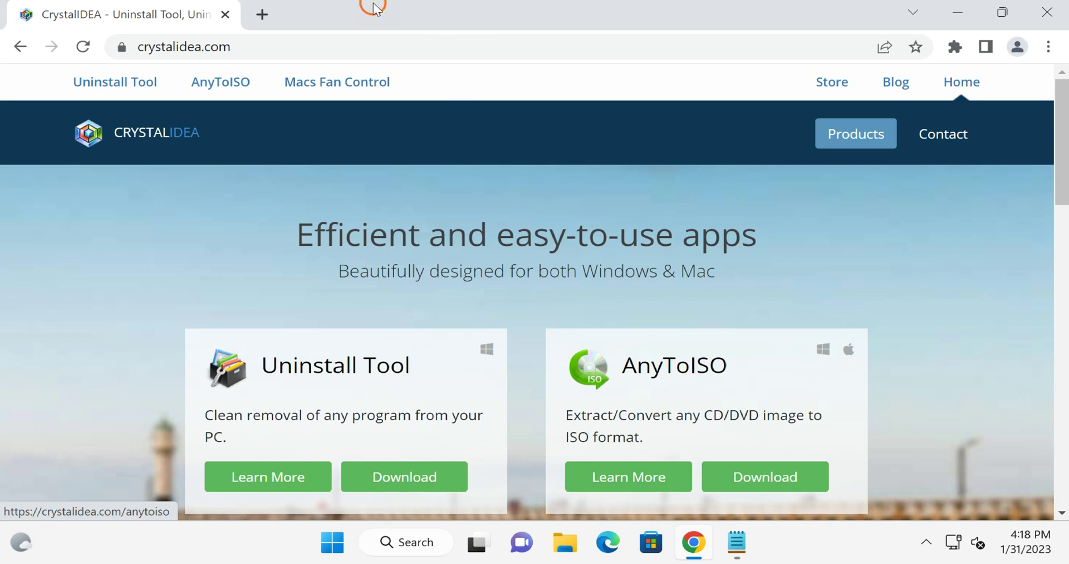
pyautogui.click(296, 50)
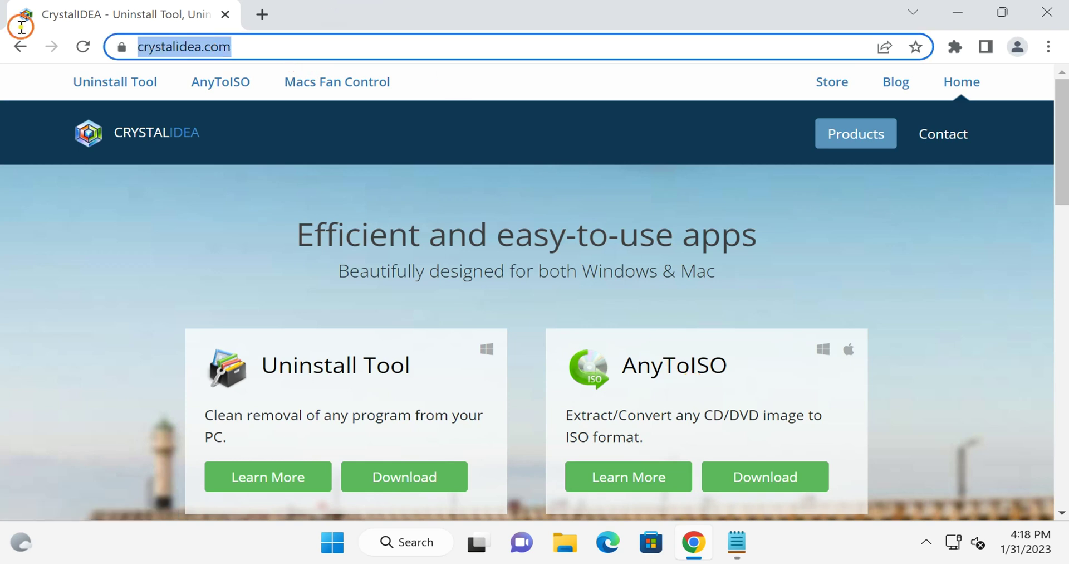
pyautogui.click(780, 483)
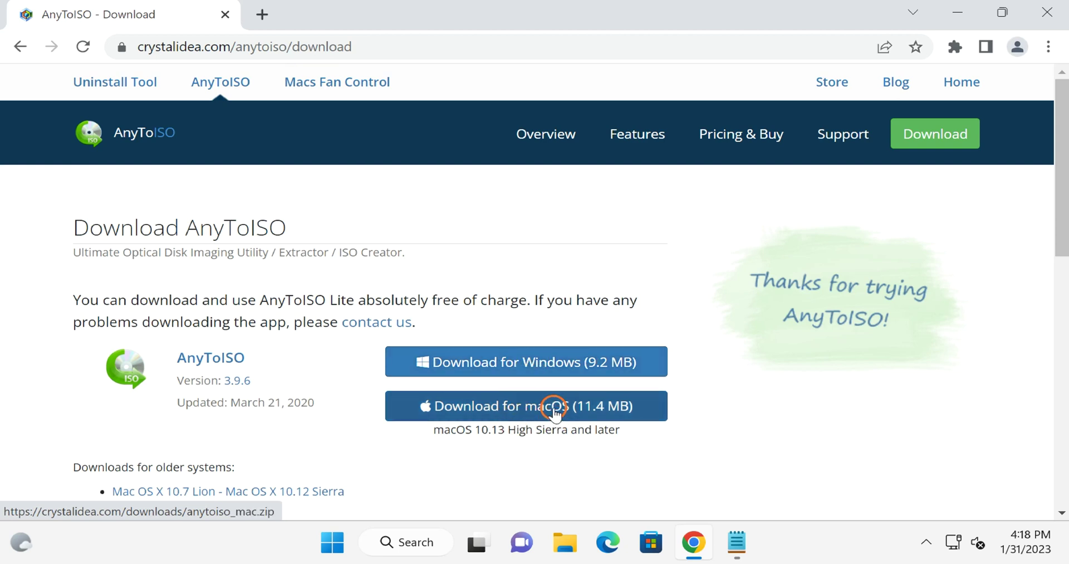
pyautogui.click(554, 363)
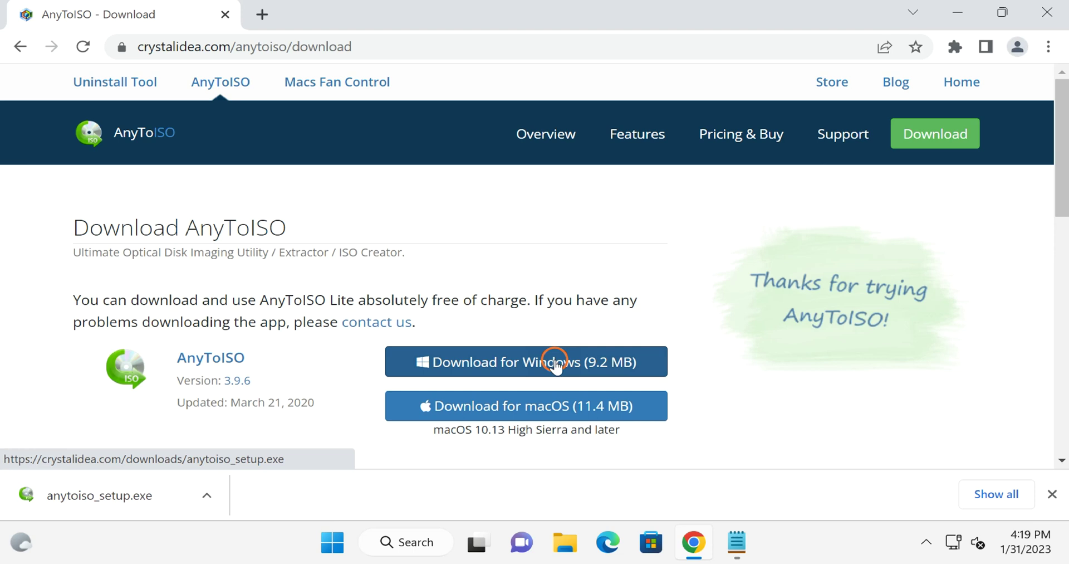
# - Run anytoiso_setup.exe, accept the license agreement and install AnyToISO with the default location and tasks
pyautogui.click(144, 495)
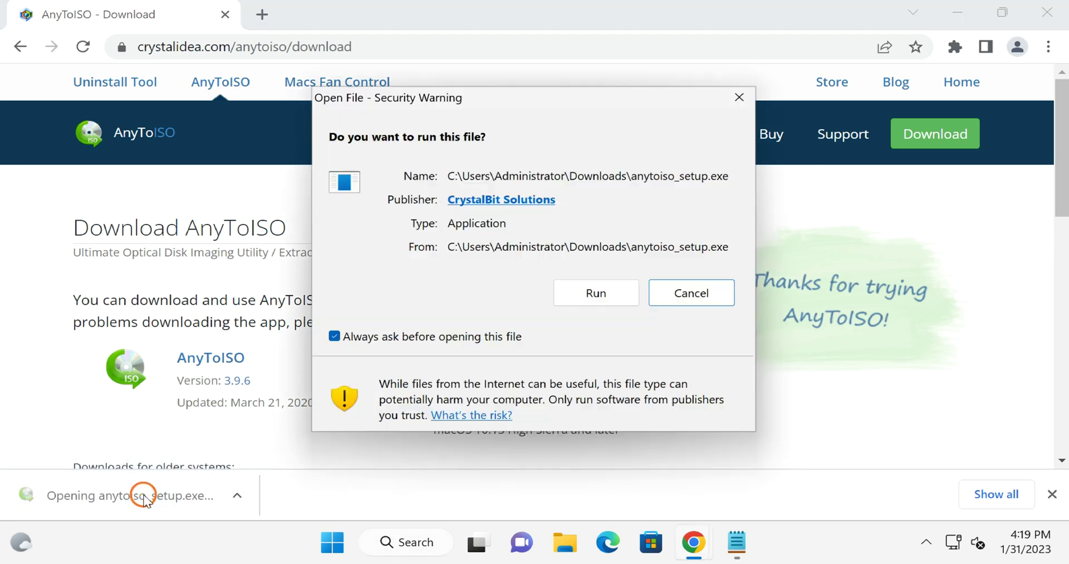
pyautogui.click(596, 296)
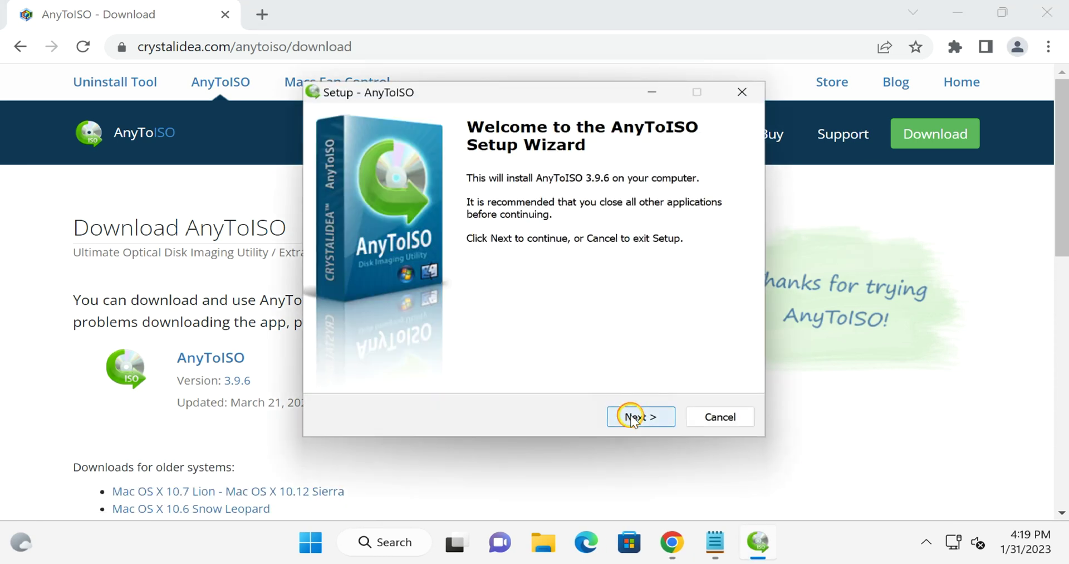
pyautogui.click(631, 418)
pyautogui.click(449, 360)
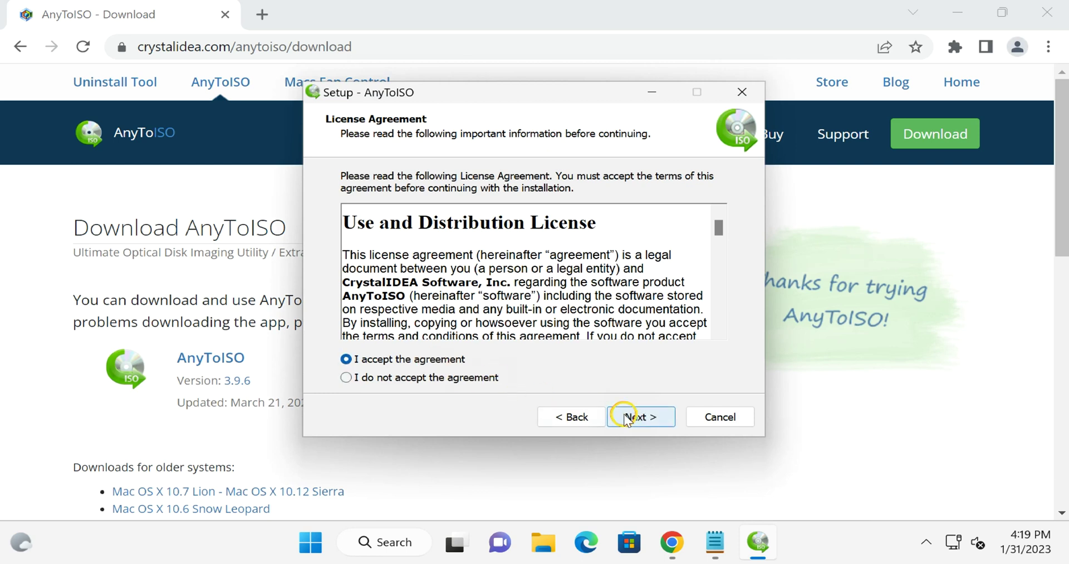
pyautogui.click(625, 417)
pyautogui.click(631, 417)
pyautogui.click(631, 418)
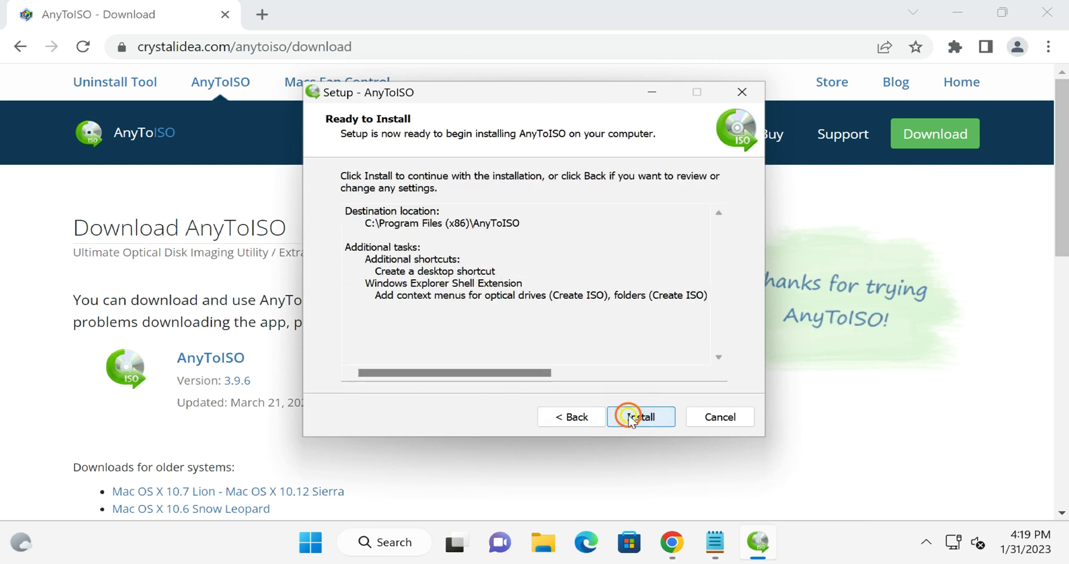
pyautogui.click(630, 417)
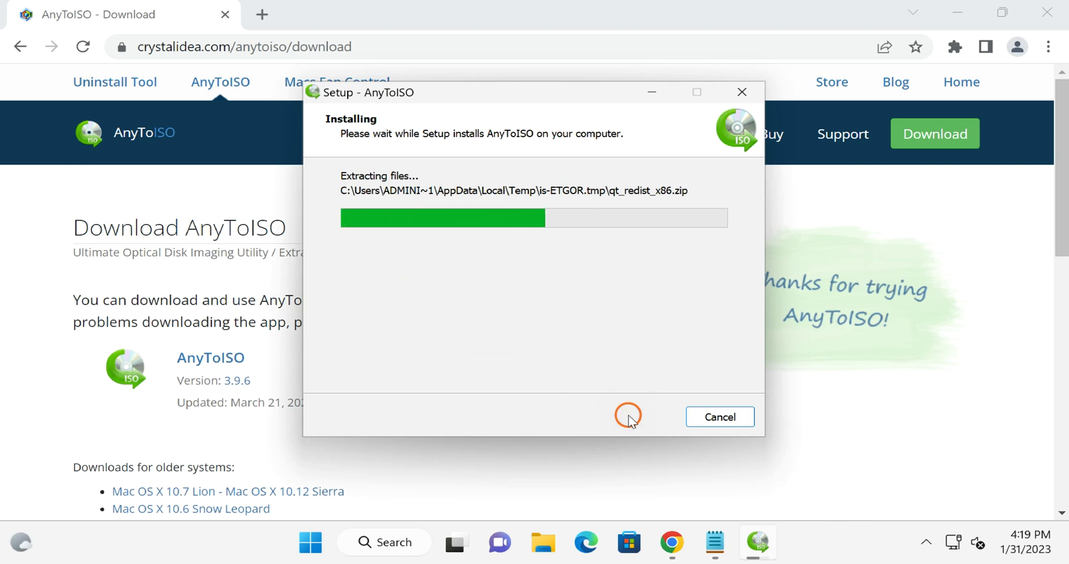
# - Close the browser and move the New folder archive closer to the desktop shortcuts
pyautogui.click(1047, 12)
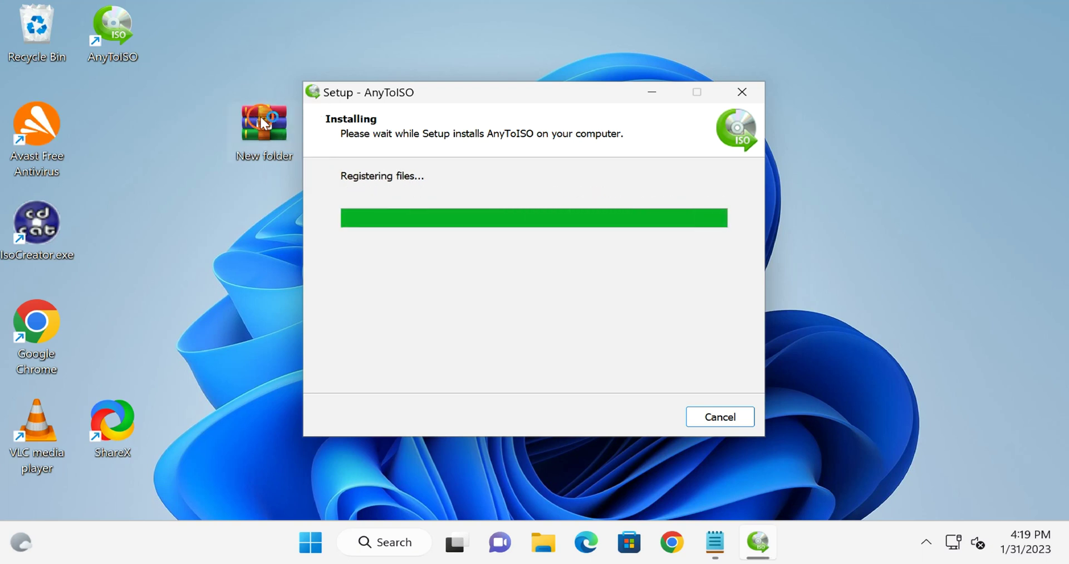
pyautogui.moveTo(265, 122); pyautogui.dragTo(185, 89)
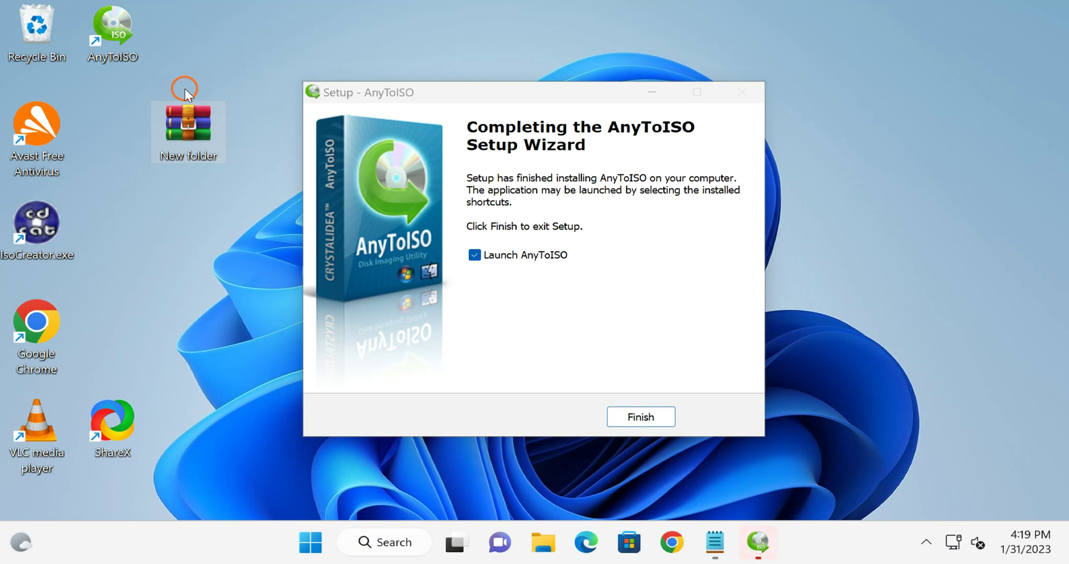
pyautogui.doubleClick(180, 119)
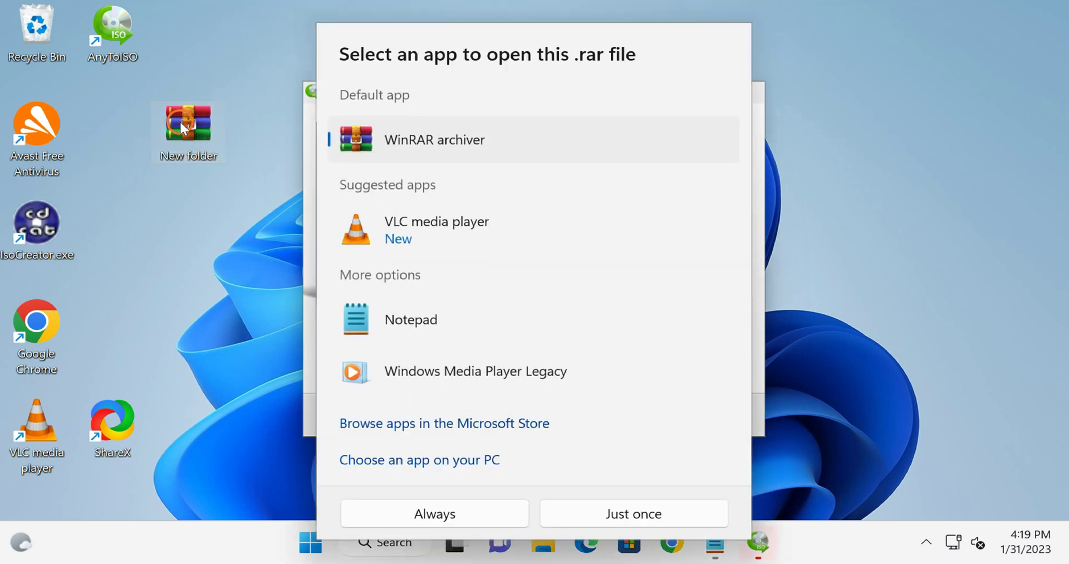
pyautogui.click(161, 273)
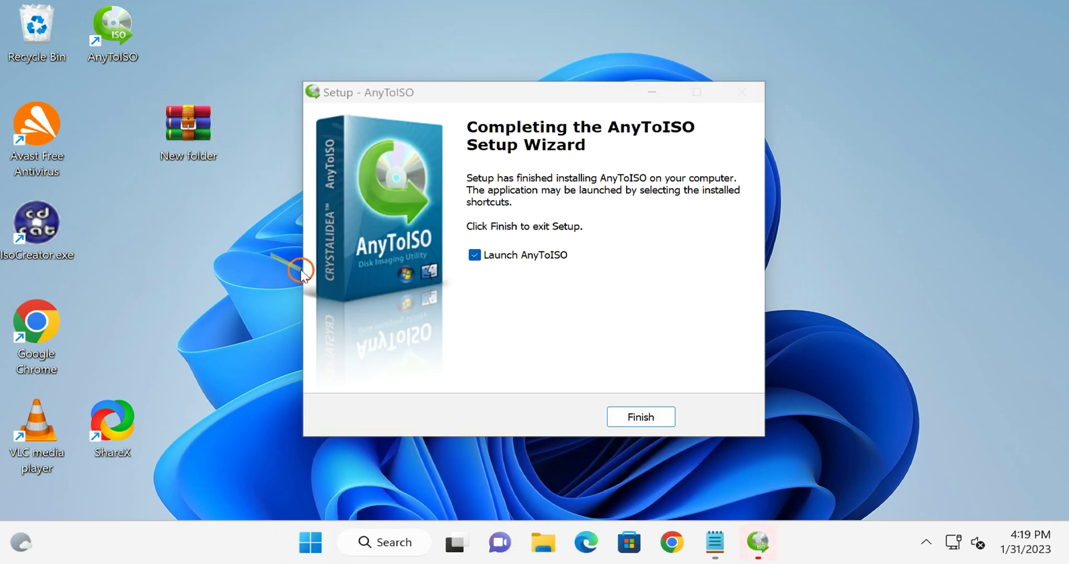
pyautogui.moveTo(126, 92); pyautogui.dragTo(235, 175)
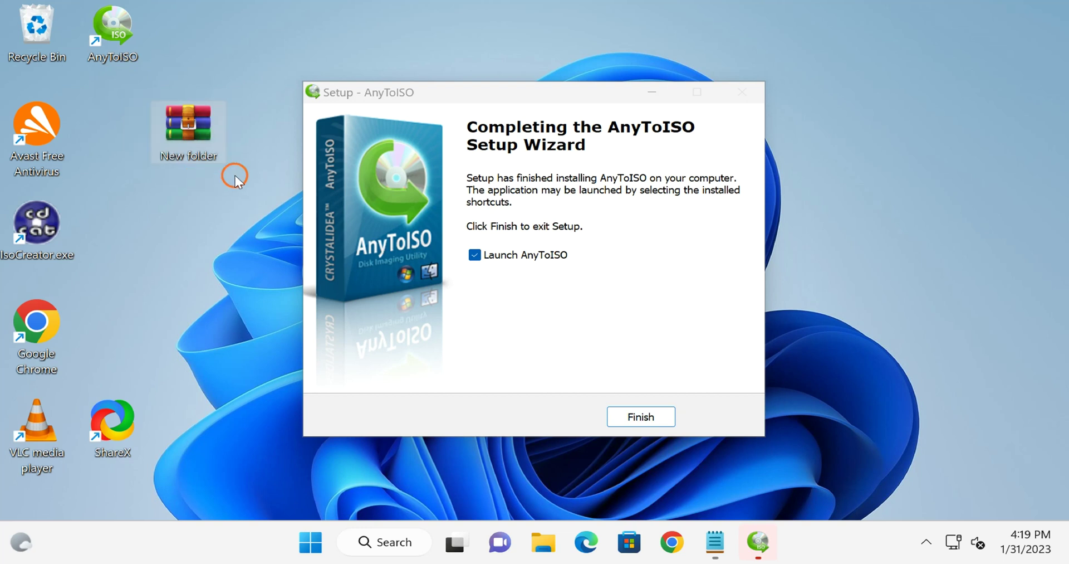
# - Finish the setup with AnyToISO launched and convert New folder.rar from the desktop into the ISO image New folder.iso
pyautogui.click(651, 416)
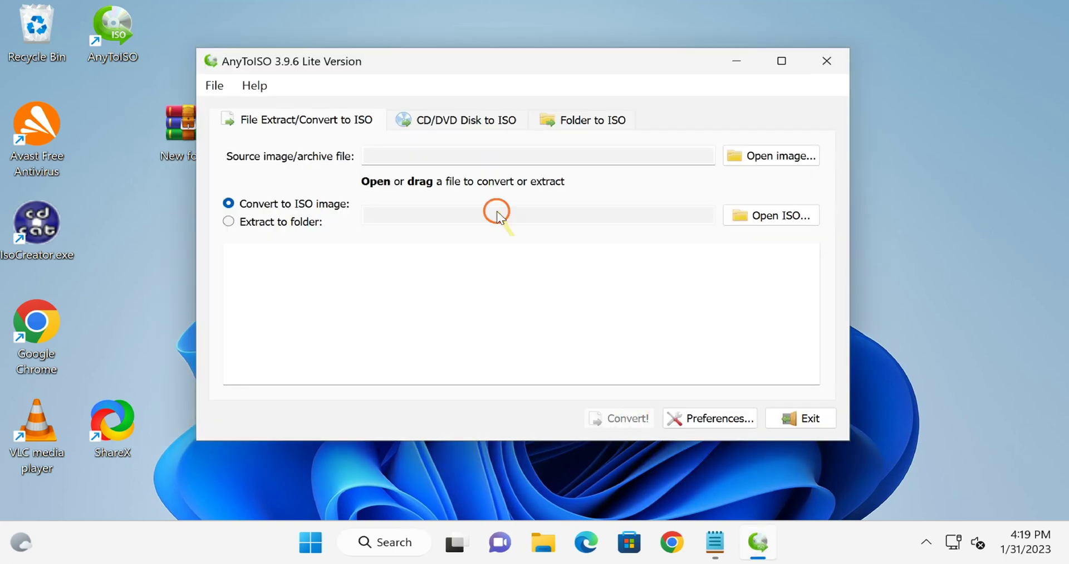
pyautogui.moveTo(498, 64); pyautogui.dragTo(605, 66)
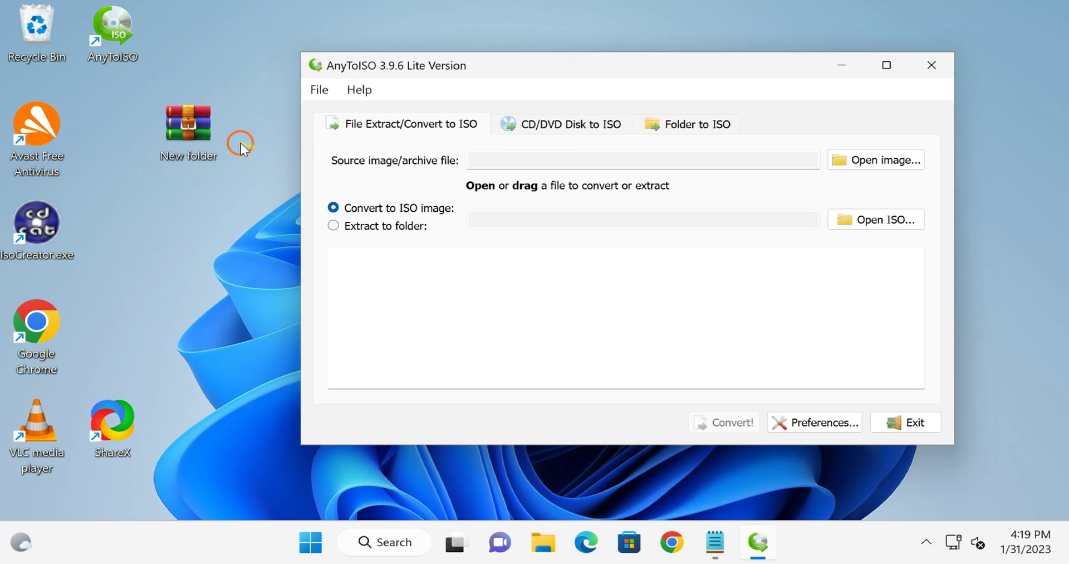
pyautogui.moveTo(194, 122); pyautogui.dragTo(543, 297)
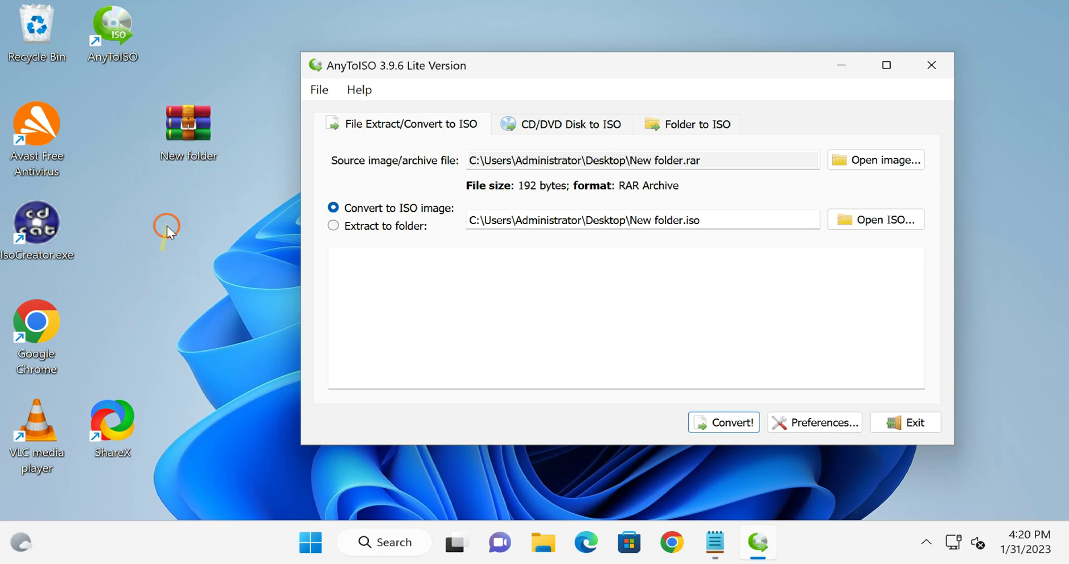
pyautogui.moveTo(627, 75); pyautogui.dragTo(575, 34)
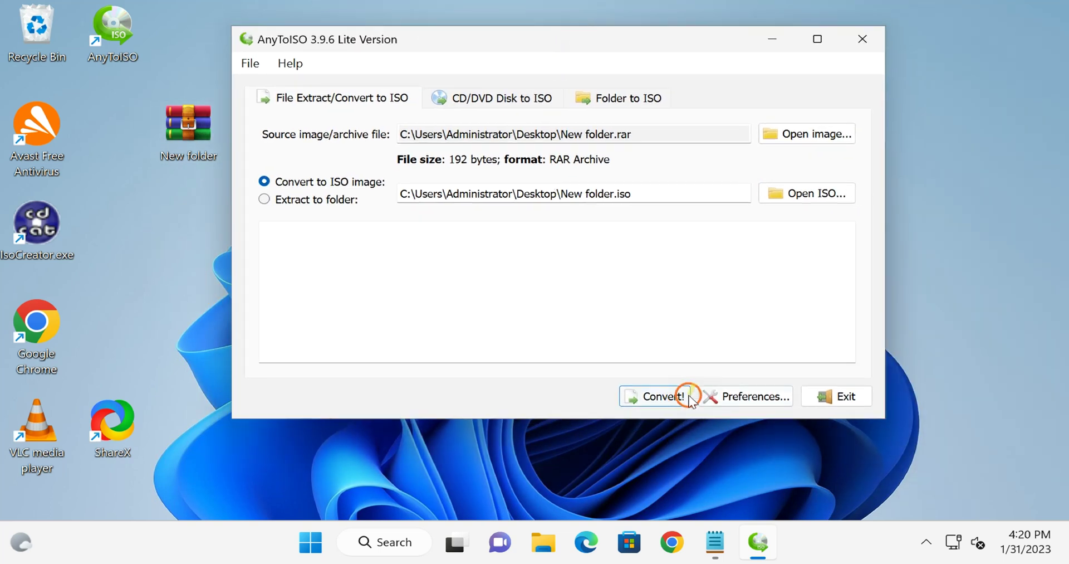
pyautogui.click(670, 399)
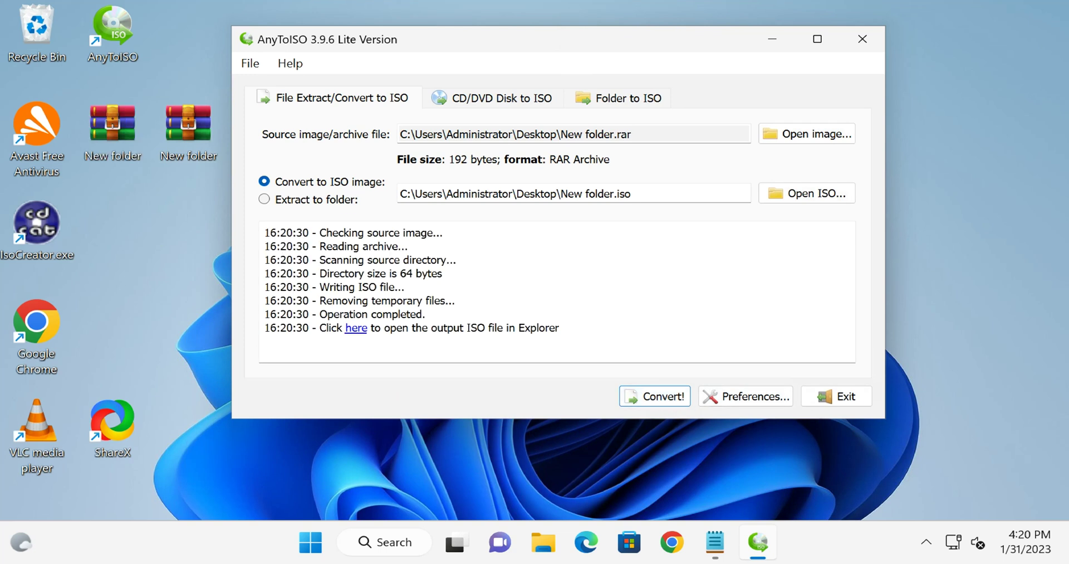
# - Close AnyToISO and check the file type of the converted New folder image in its properties
pyautogui.click(862, 39)
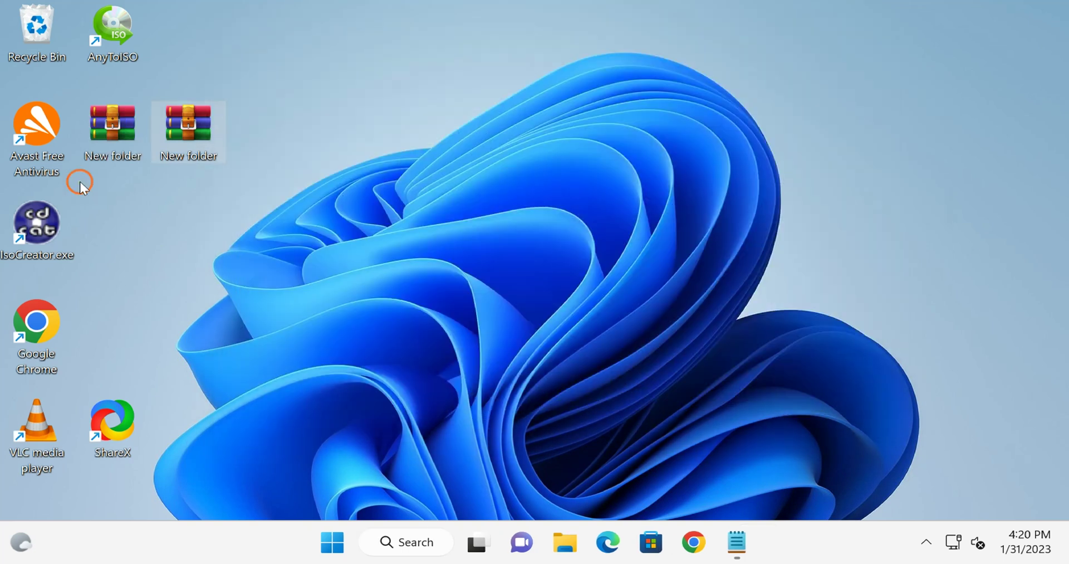
pyautogui.moveTo(137, 142)
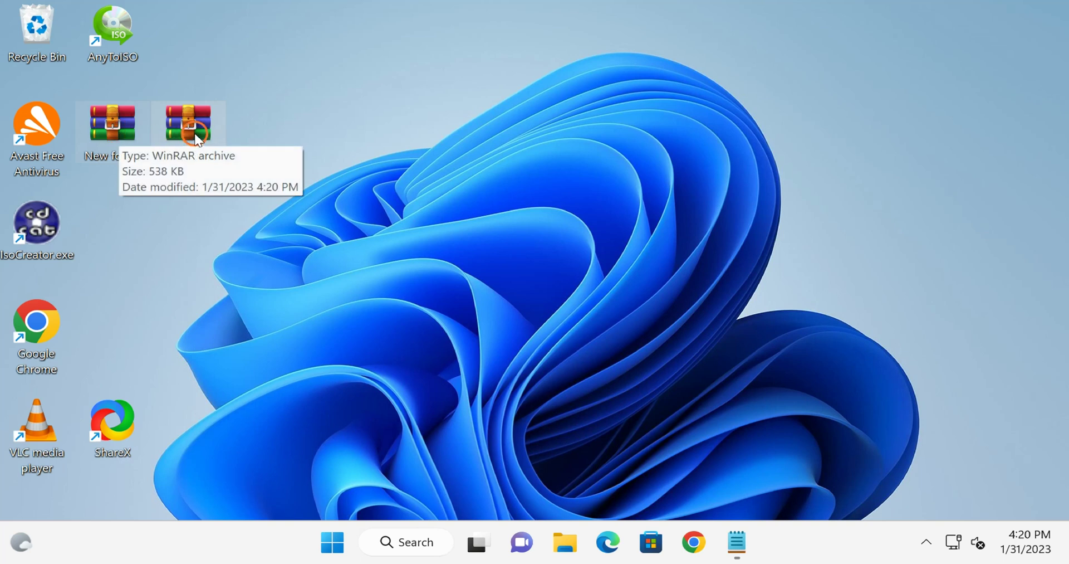
pyautogui.rightClick(127, 136)
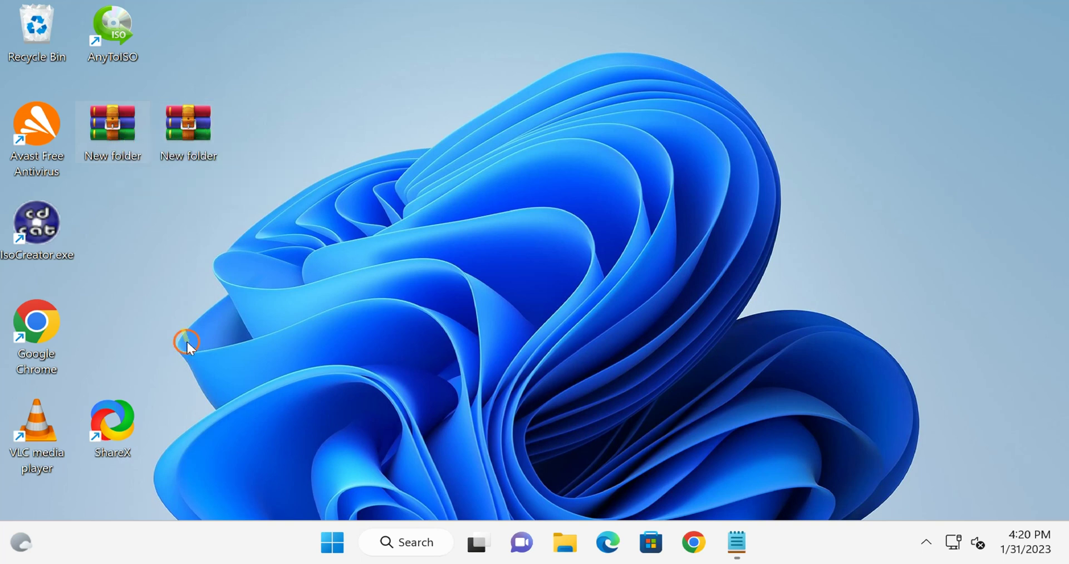
pyautogui.click(224, 352)
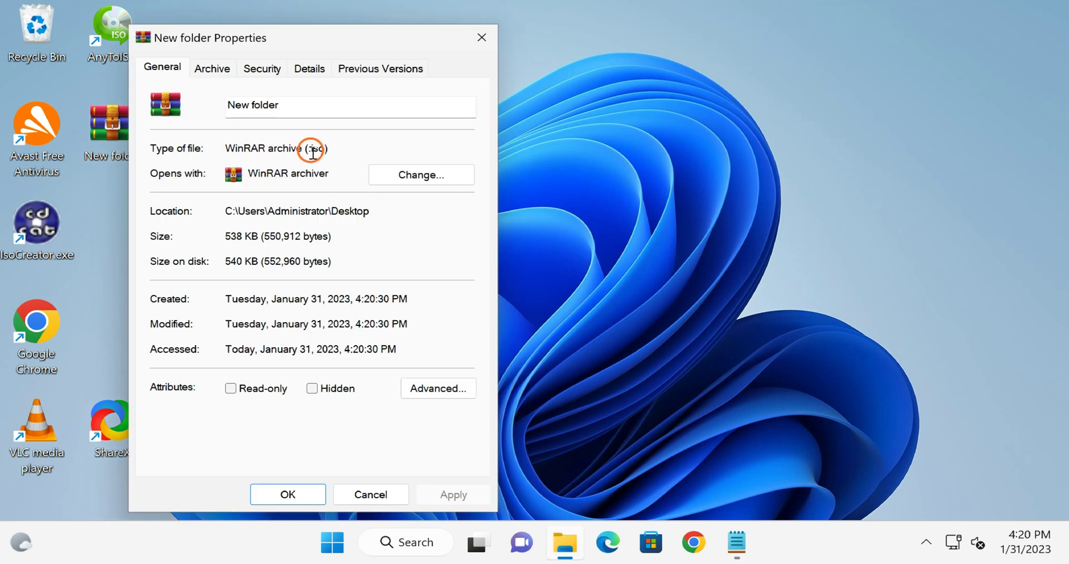
pyautogui.moveTo(335, 146); pyautogui.dragTo(296, 148)
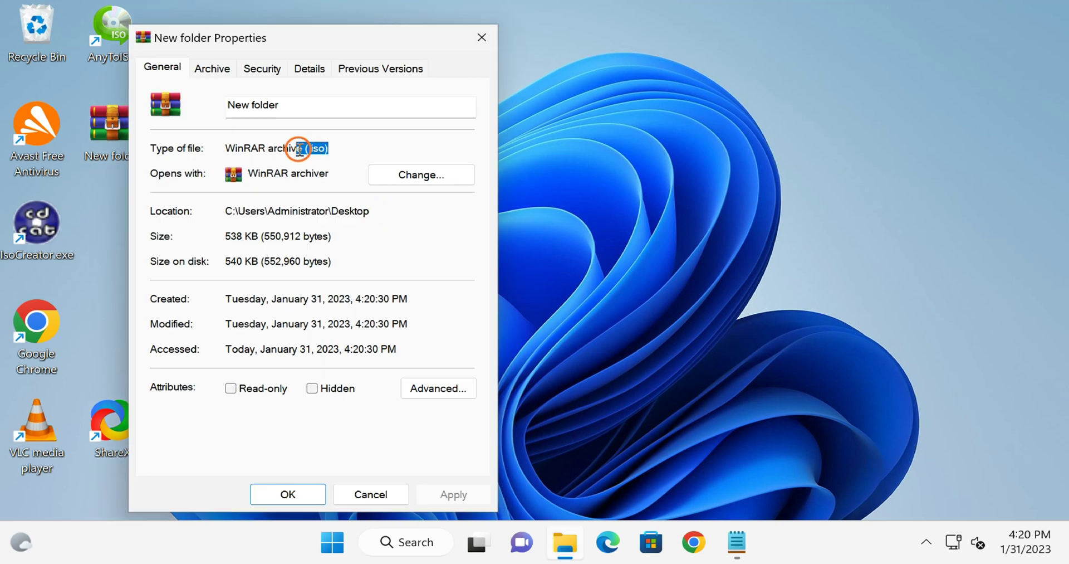
pyautogui.click(369, 494)
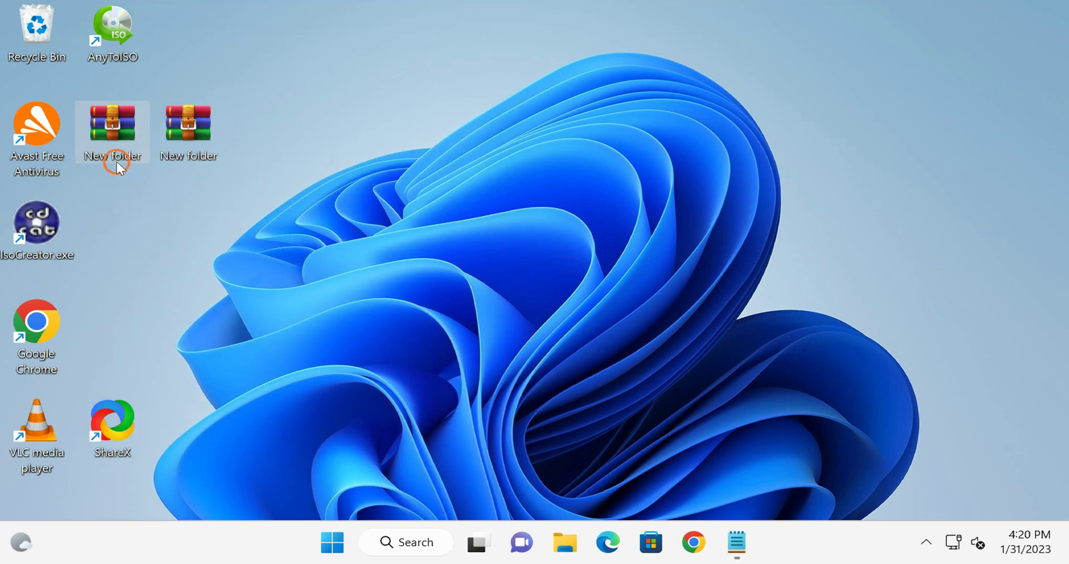
# - Move the New folder ISO image away from the other desktop icons and mount it by opening it with Windows Explorer
pyautogui.moveTo(123, 143); pyautogui.dragTo(341, 143)
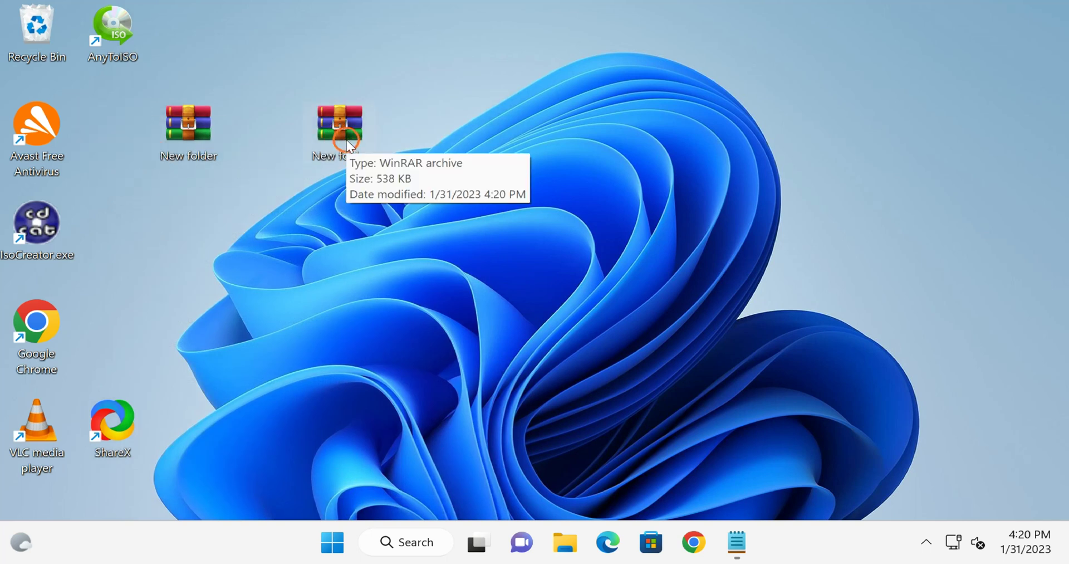
pyautogui.rightClick(347, 140)
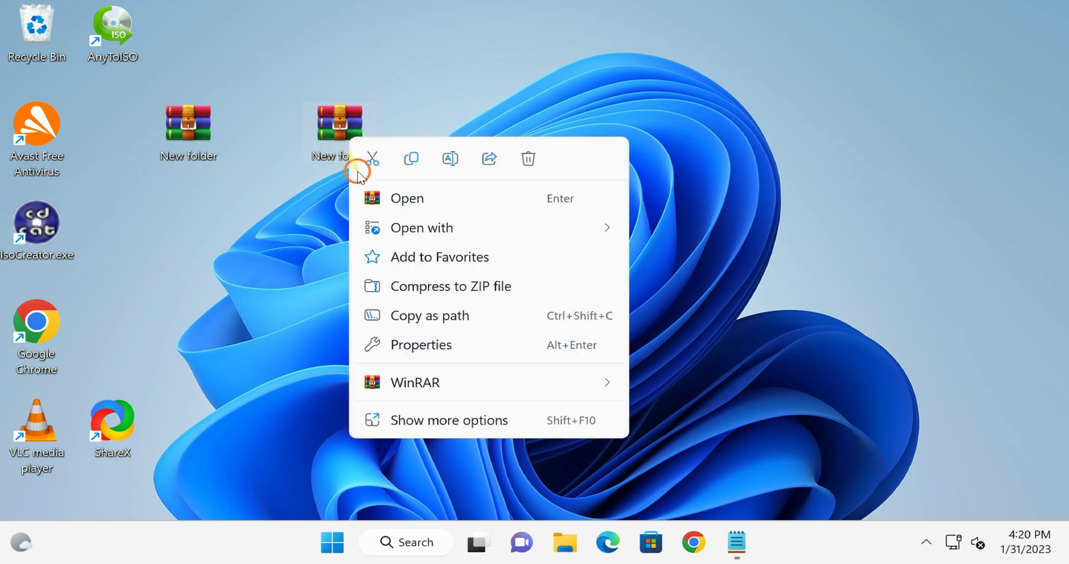
pyautogui.moveTo(413, 230)
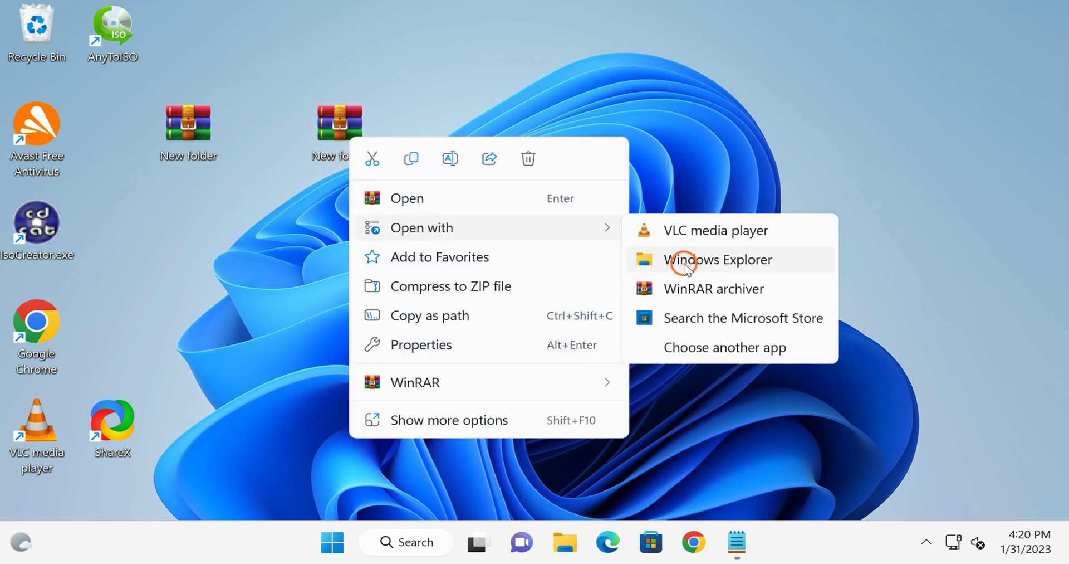
pyautogui.click(724, 261)
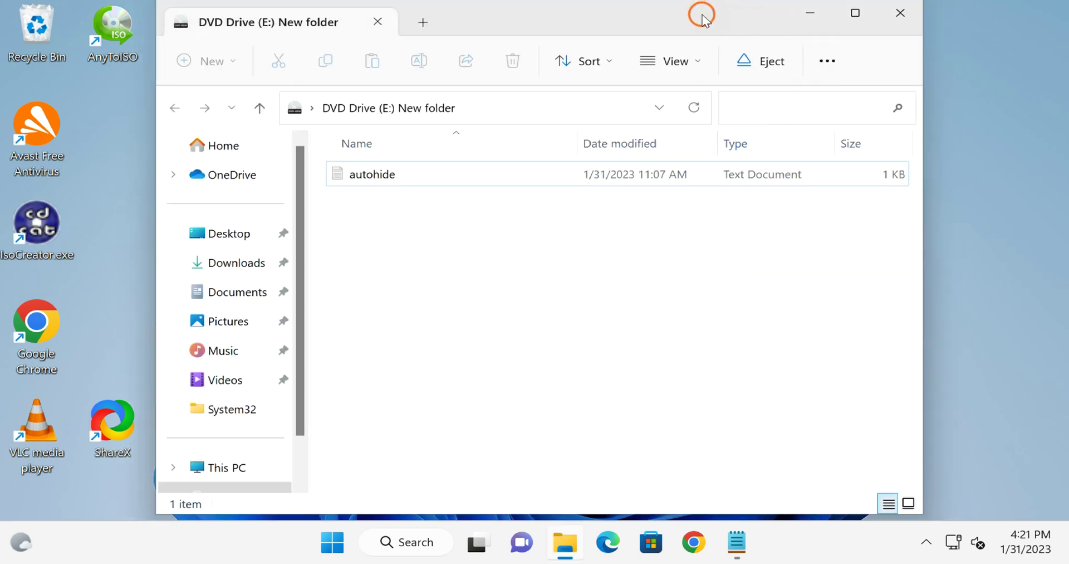
pyautogui.moveTo(703, 15); pyautogui.dragTo(833, 44)
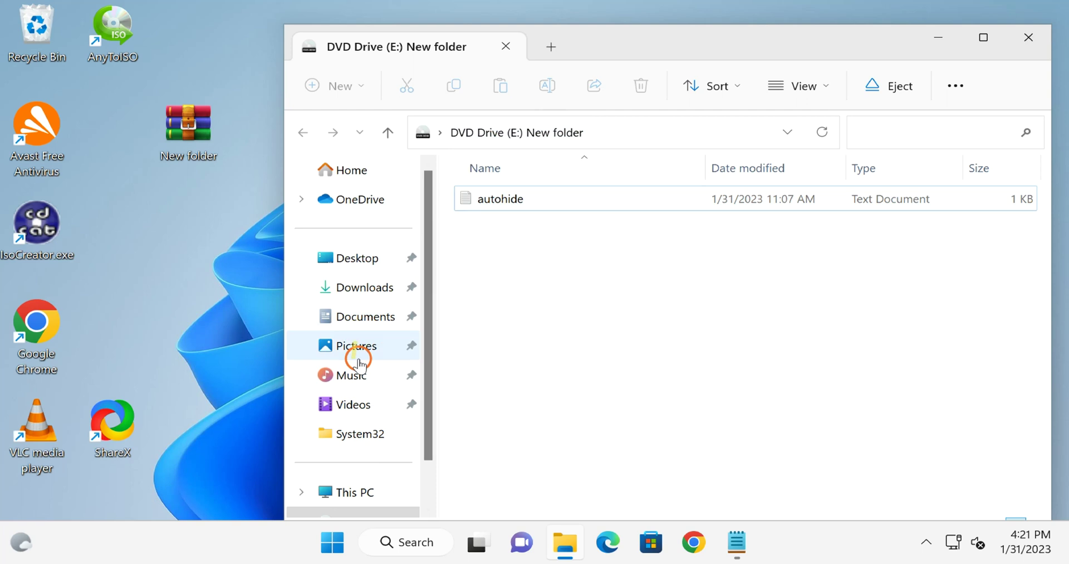
# - Examine the mounted New folder DVD drive and its contents from This PC, then close the window
pyautogui.scroll(-1, 351, 385)
pyautogui.click(353, 432)
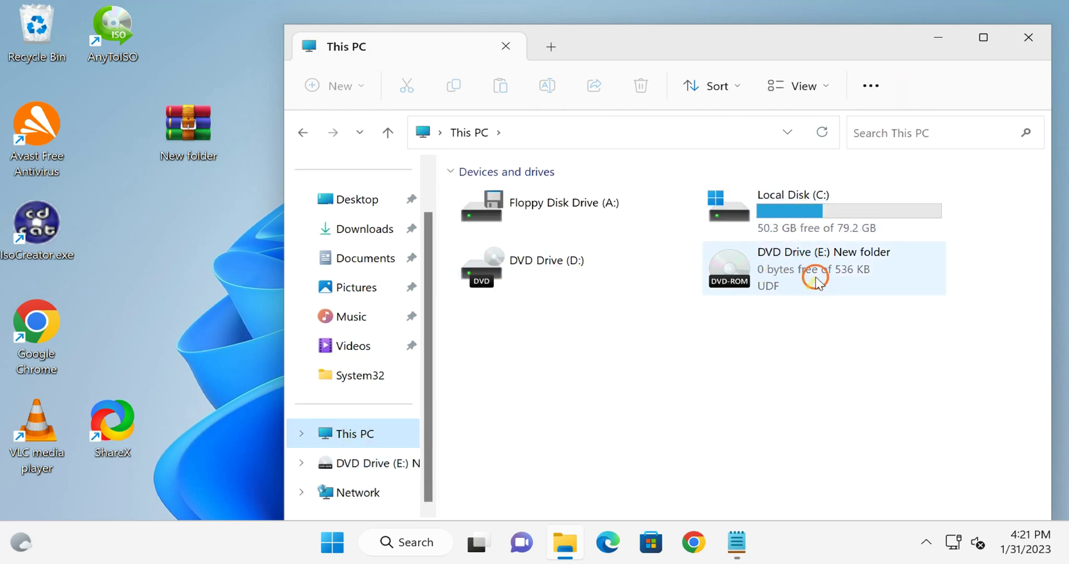
pyautogui.rightClick(822, 274)
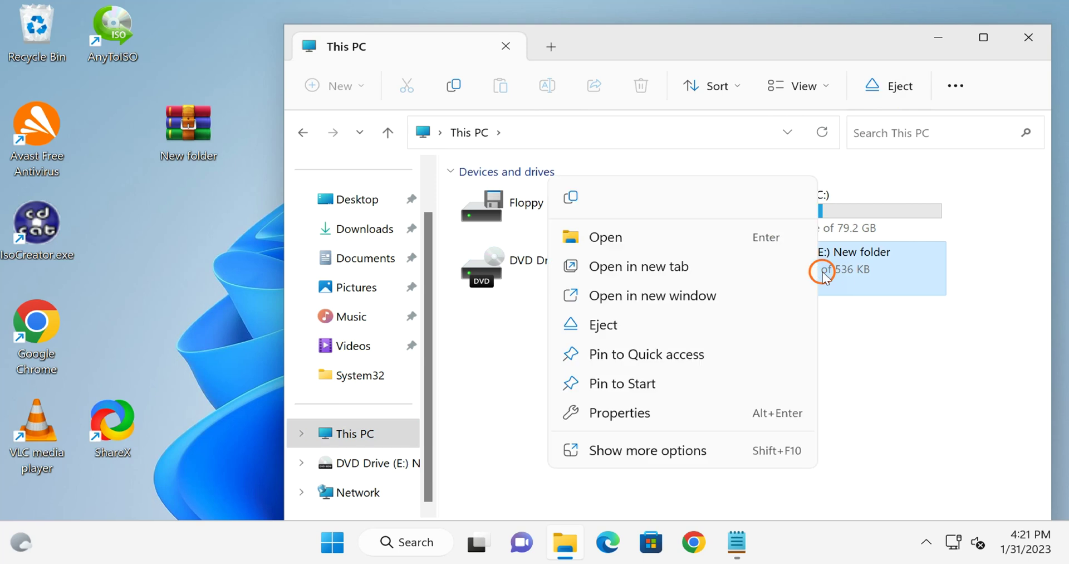
pyautogui.click(661, 238)
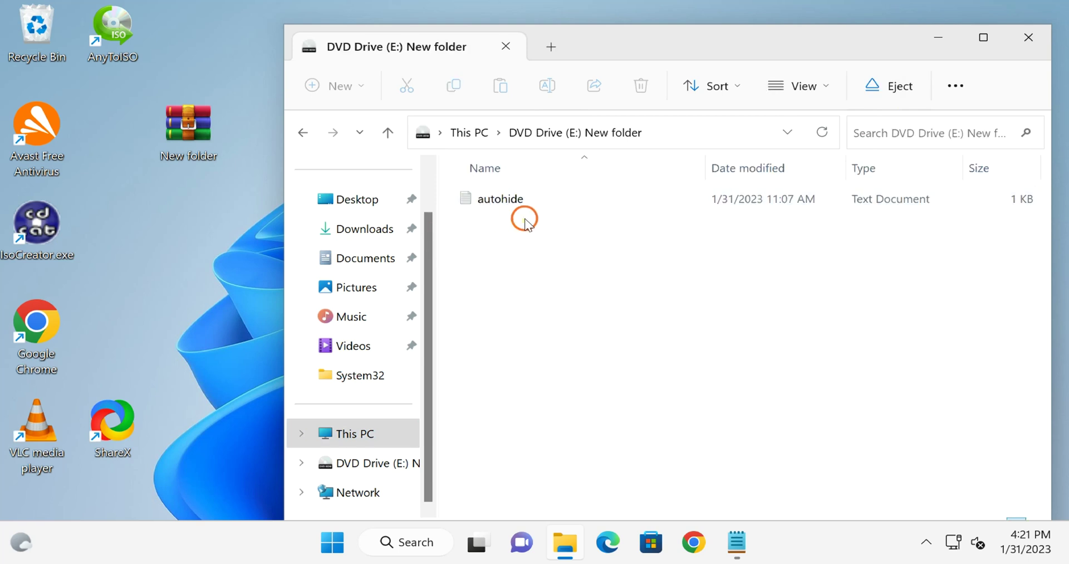
pyautogui.click(542, 216)
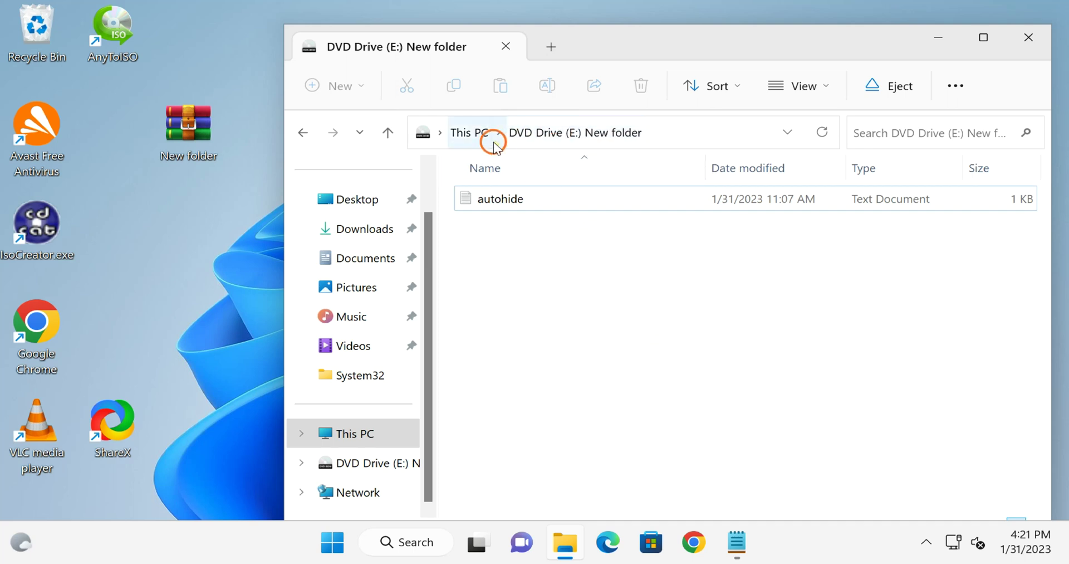
pyautogui.click(477, 133)
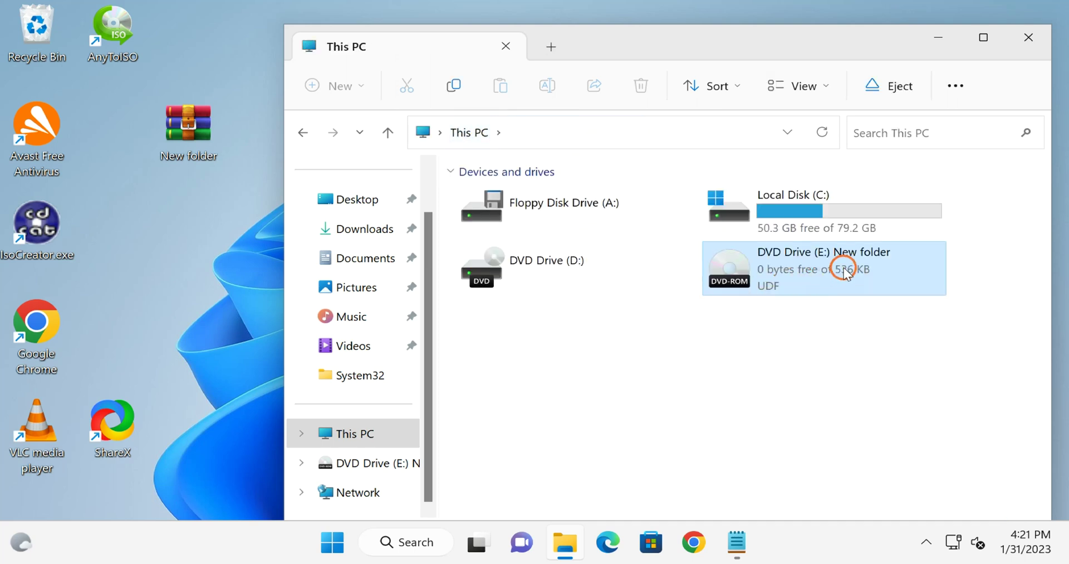
pyautogui.moveTo(870, 261)
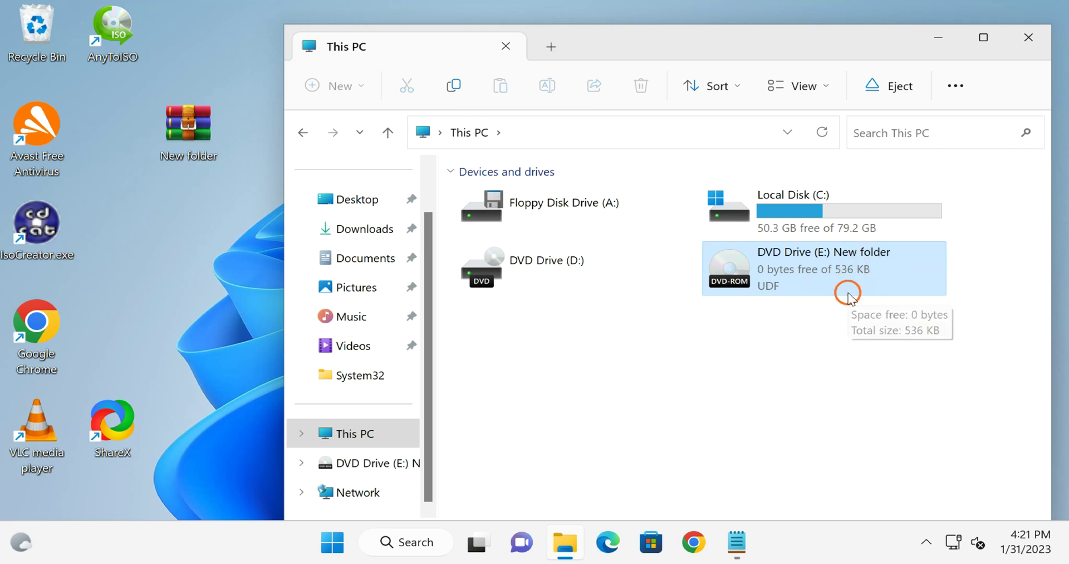
pyautogui.click(1031, 41)
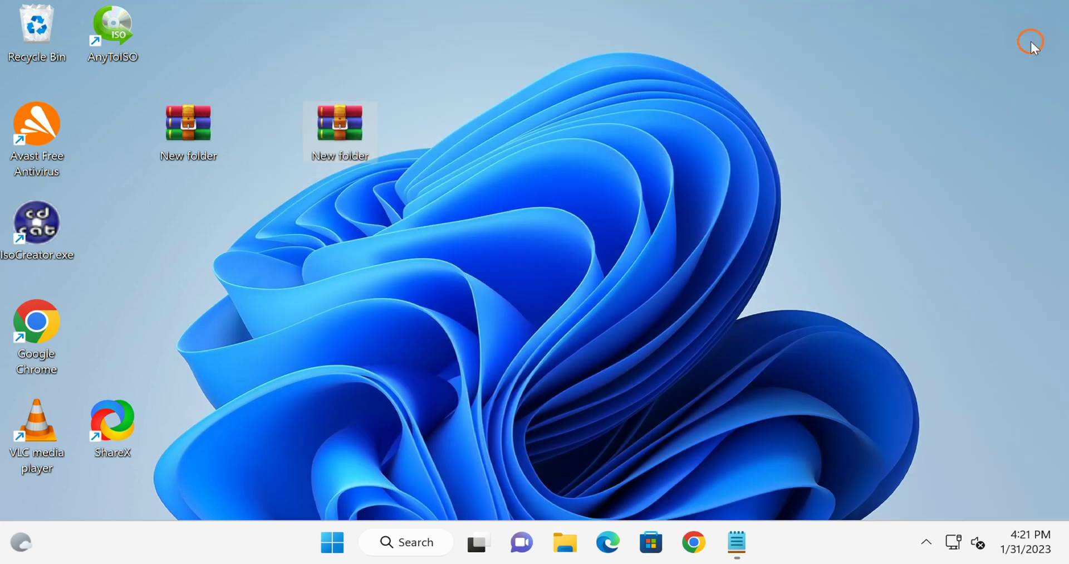